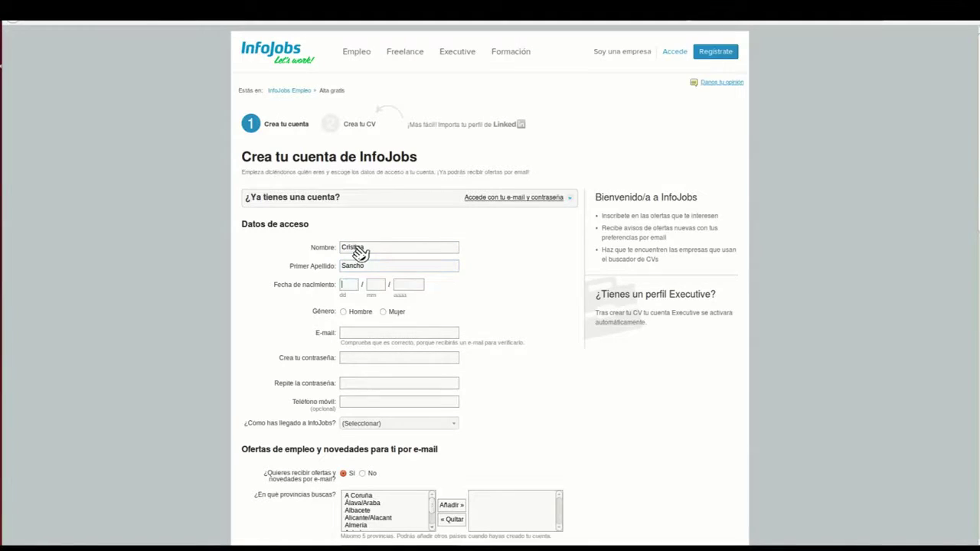
Enter the date of birth, choose Mujer as the gender and fill in the account holder's e-mail address
{"action": "type", "text": "3"}
{"action": "key", "text": "Tab"}
{"action": "type", "text": "1989"}
{"action": "left_click", "coordinate": [384, 313]}
{"action": "key", "text": "ctrl+v"}
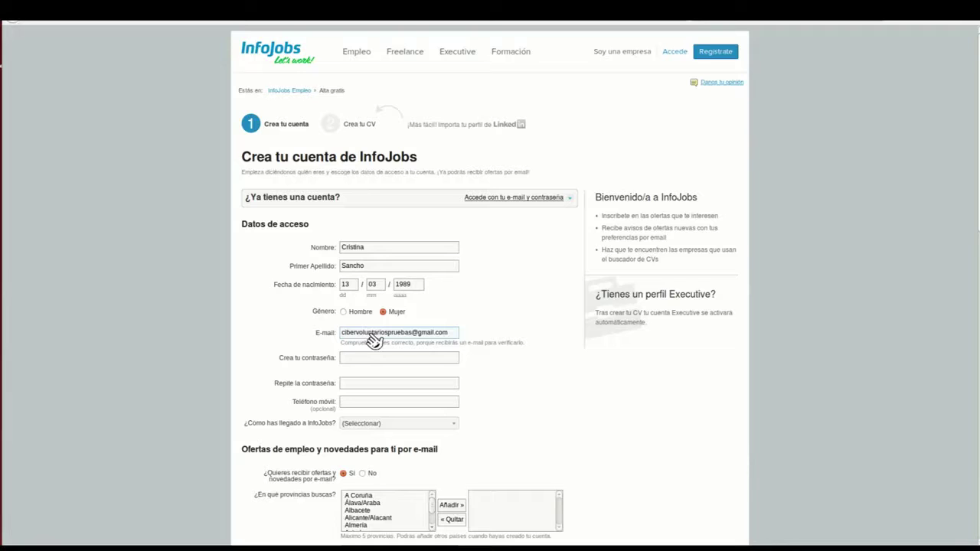
Enter the new account password and repeat it in the confirmation field
{"action": "left_click", "coordinate": [358, 361]}
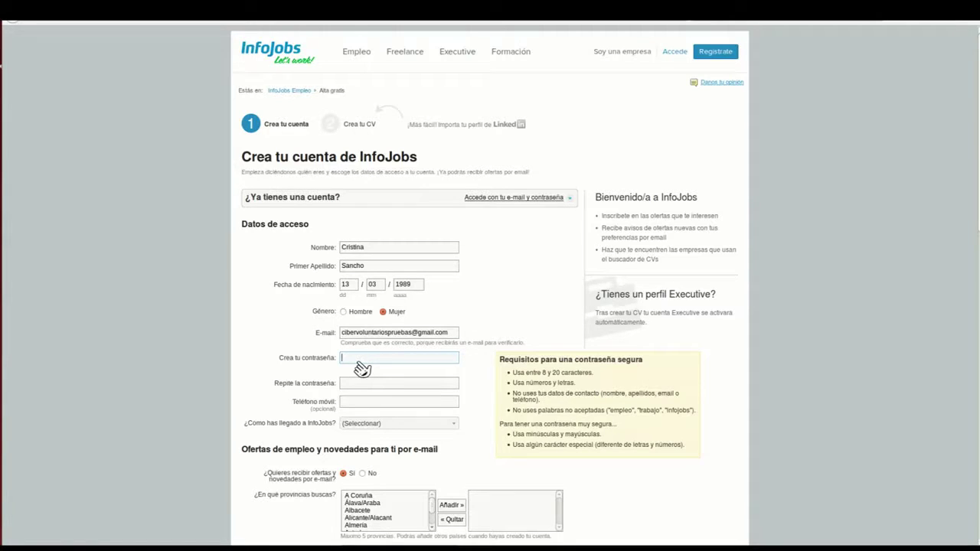
{"action": "key", "text": "ctrl+v"}
{"action": "key", "text": "Tab"}
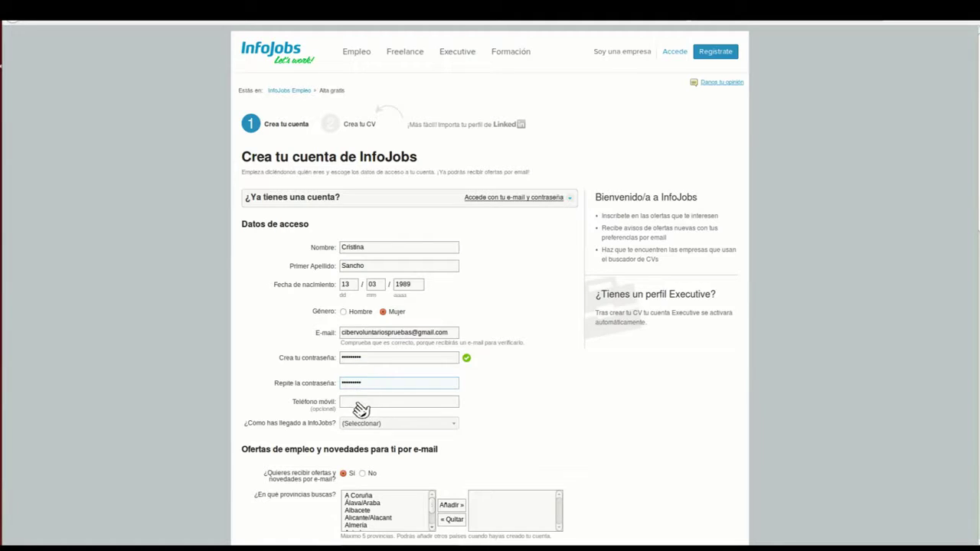
Leave the optional mobile phone blank and answer how InfoJobs was found with "Amigo, familiar, conocido"
{"action": "left_click", "coordinate": [359, 405]}
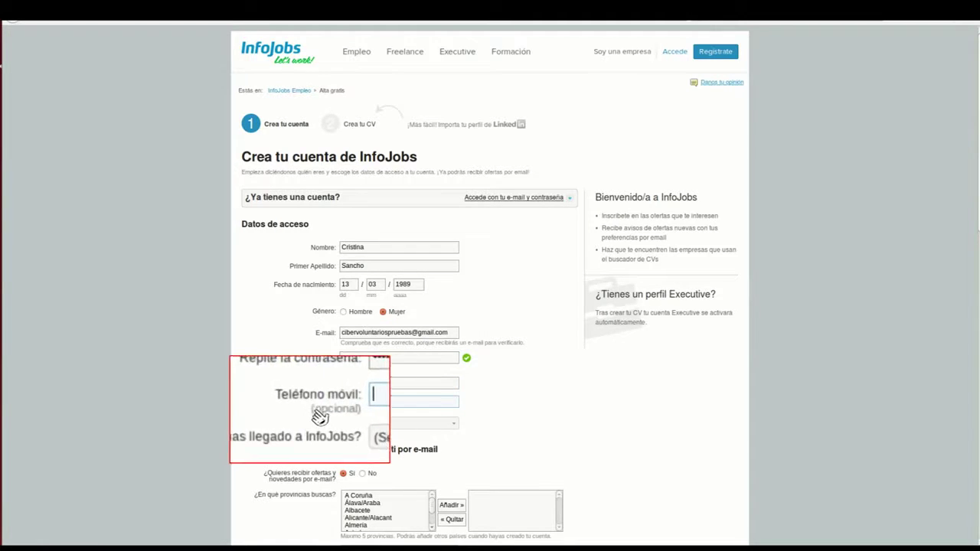
{"action": "scroll", "coordinate": [357, 354], "scroll_direction": "down", "scroll_amount": 2}
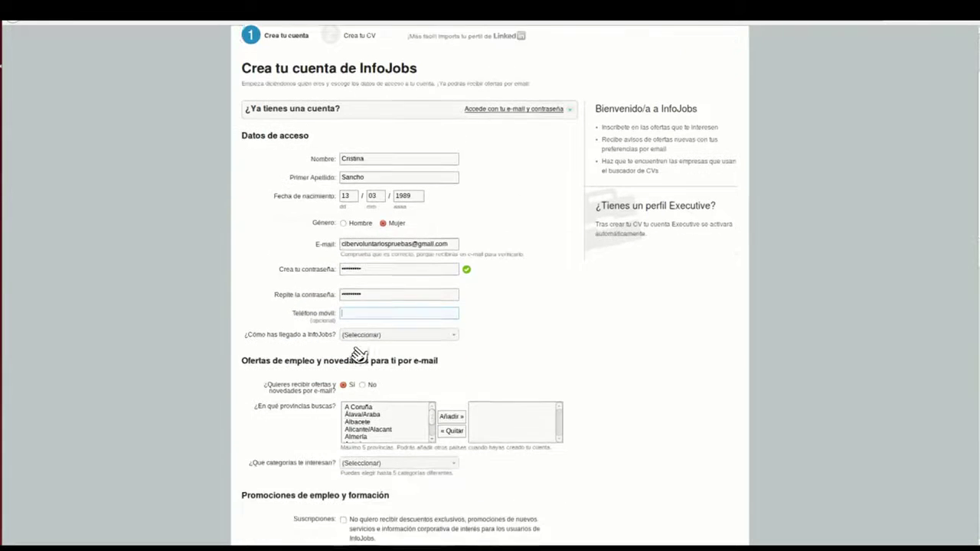
{"action": "scroll", "coordinate": [360, 352], "scroll_direction": "down", "scroll_amount": 1}
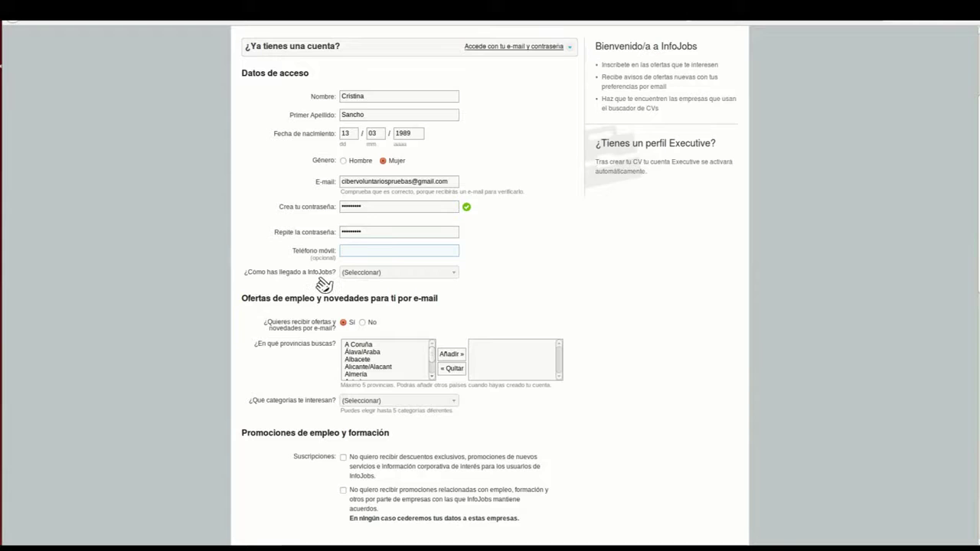
{"action": "left_click", "coordinate": [377, 274]}
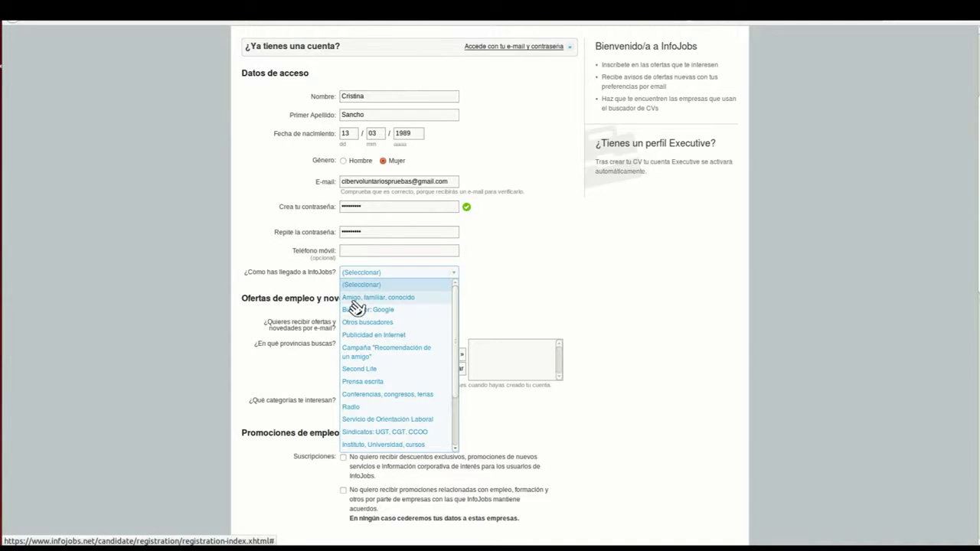
{"action": "left_click", "coordinate": [356, 299]}
Add Madrid to the provinces in which job offers are wanted
{"action": "scroll", "coordinate": [431, 304], "scroll_direction": "down", "scroll_amount": 1}
{"action": "scroll", "coordinate": [428, 301], "scroll_direction": "down", "scroll_amount": 3}
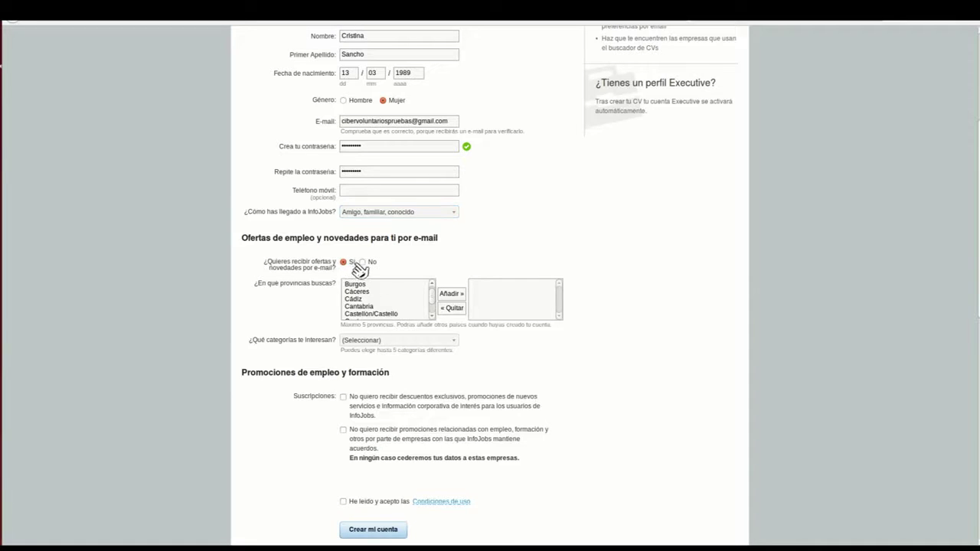
{"action": "scroll", "coordinate": [367, 298], "scroll_direction": "down", "scroll_amount": 3}
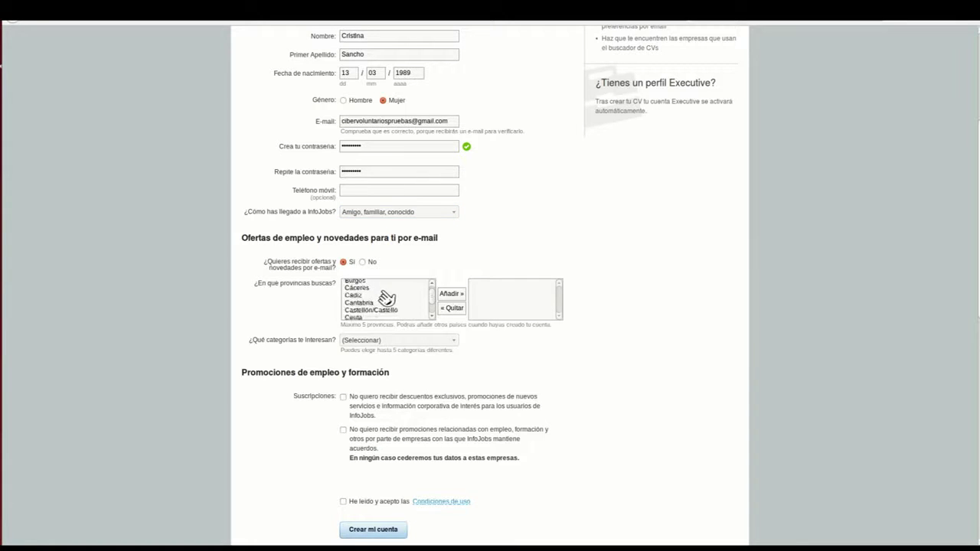
{"action": "scroll", "coordinate": [387, 297], "scroll_direction": "down", "scroll_amount": 4}
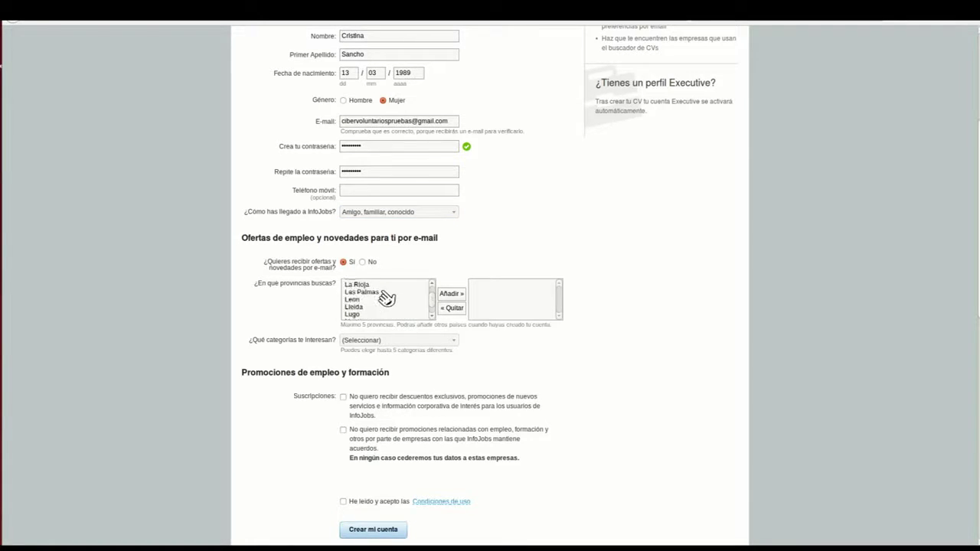
{"action": "scroll", "coordinate": [369, 305], "scroll_direction": "down", "scroll_amount": 1}
{"action": "left_click", "coordinate": [358, 292]}
{"action": "left_click", "coordinate": [453, 295]}
Add Huelva and Córdoba to the selected provinces
{"action": "scroll", "coordinate": [379, 300], "scroll_direction": "up", "scroll_amount": 3}
{"action": "left_click", "coordinate": [366, 292]}
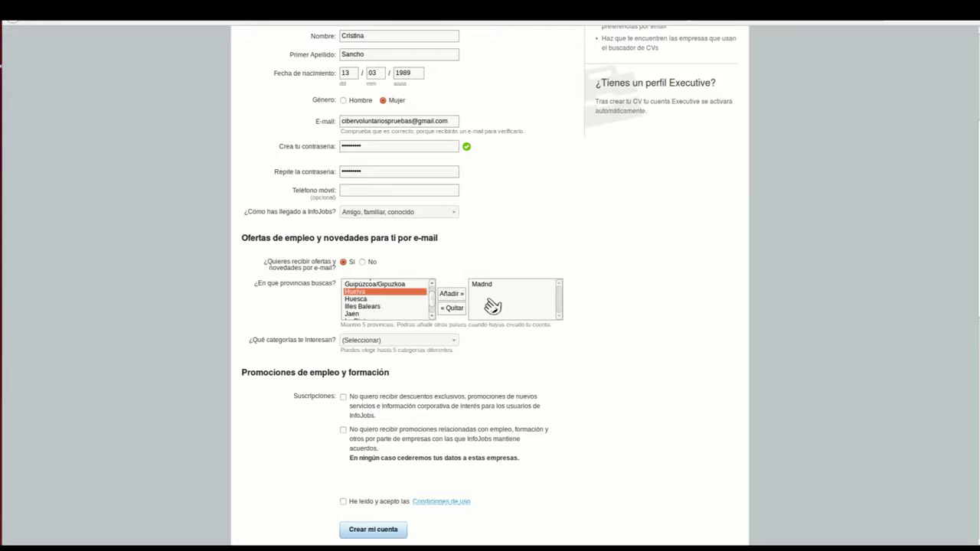
{"action": "left_click", "coordinate": [454, 297]}
{"action": "scroll", "coordinate": [406, 299], "scroll_direction": "up", "scroll_amount": 2}
{"action": "left_click", "coordinate": [369, 293]}
{"action": "left_click", "coordinate": [454, 297]}
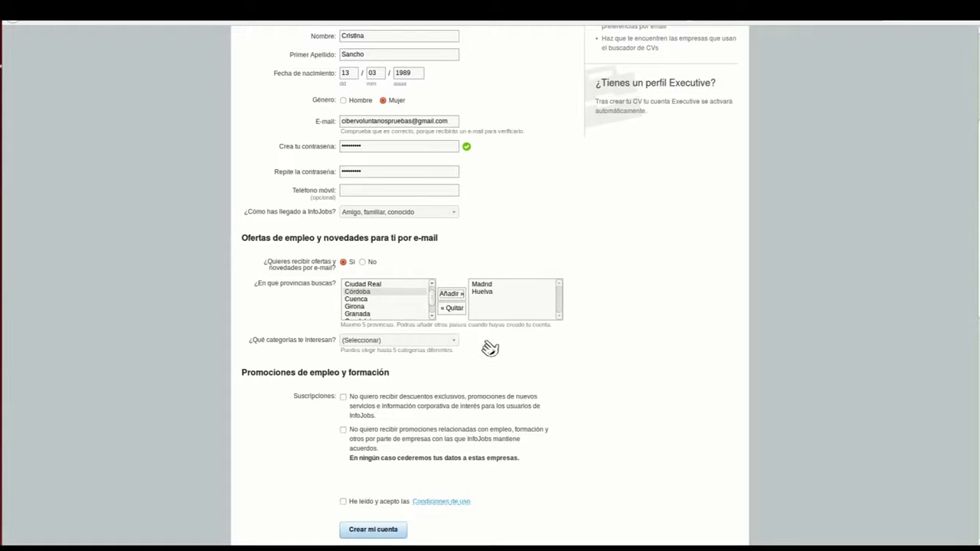
Choose the job category "Atención a clientes" and select its subcategory "Atención al cliente"
{"action": "scroll", "coordinate": [490, 345], "scroll_direction": "down", "scroll_amount": 2}
{"action": "left_click", "coordinate": [390, 281]}
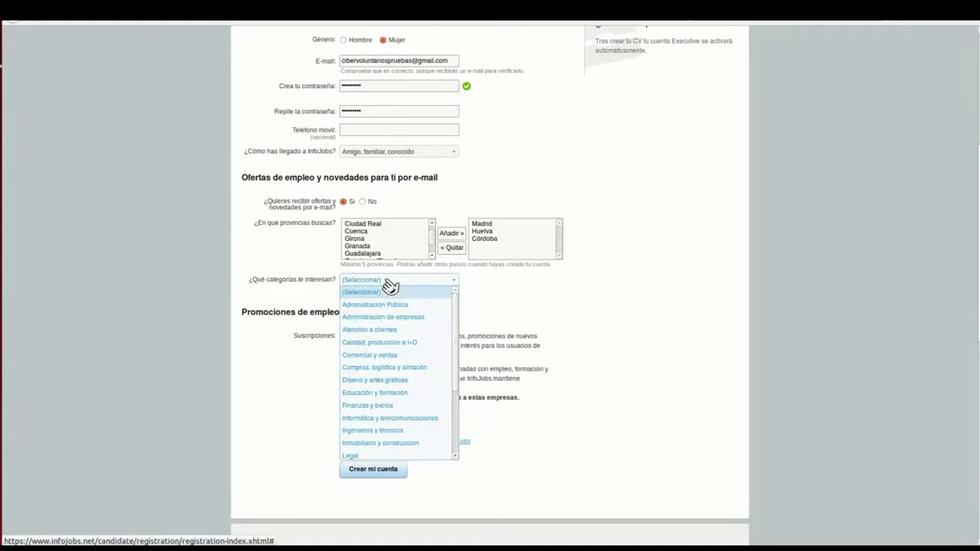
{"action": "left_click", "coordinate": [381, 332]}
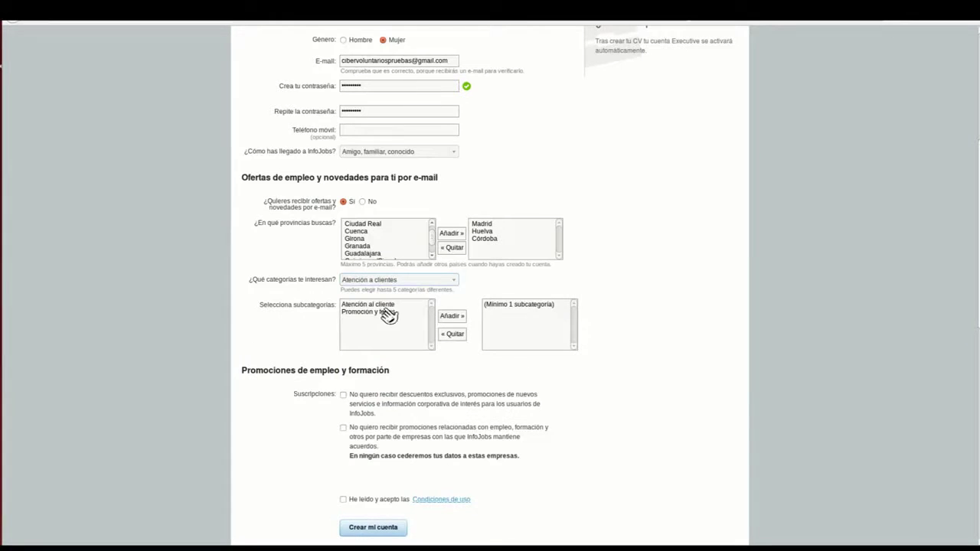
{"action": "left_click", "coordinate": [391, 305]}
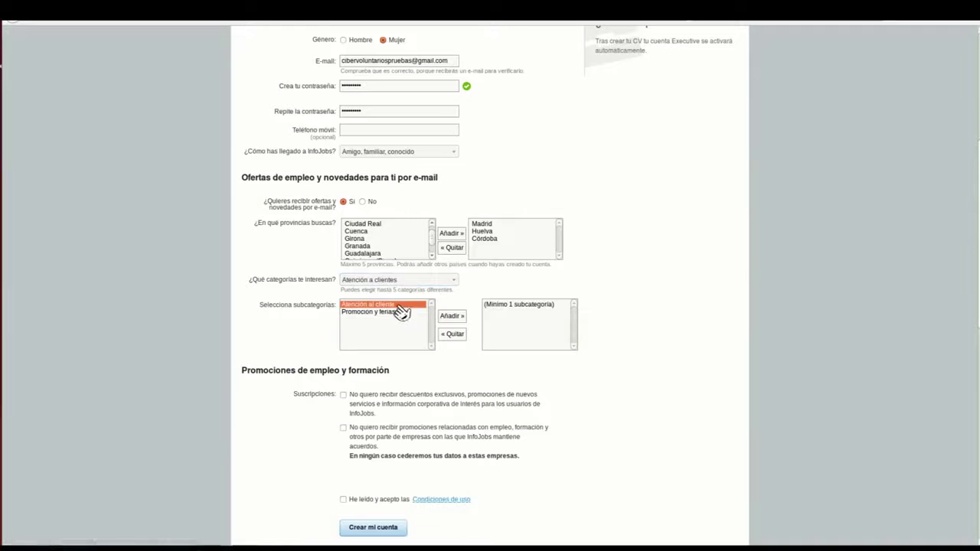
Set the category of interest to "Informática y telecomunicaciones" and add the Helpdesk subcategory
{"action": "left_click", "coordinate": [383, 280]}
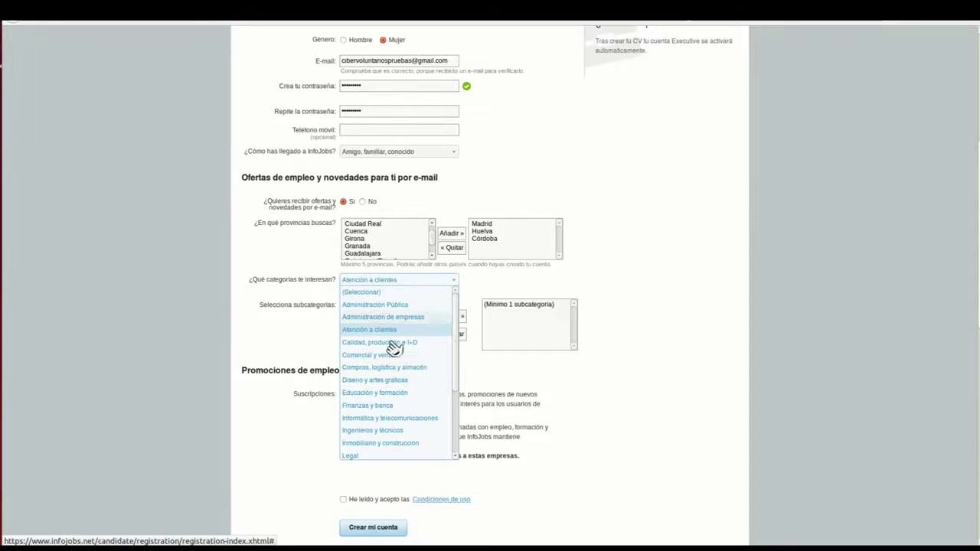
{"action": "scroll", "coordinate": [389, 341], "scroll_direction": "down", "scroll_amount": 3}
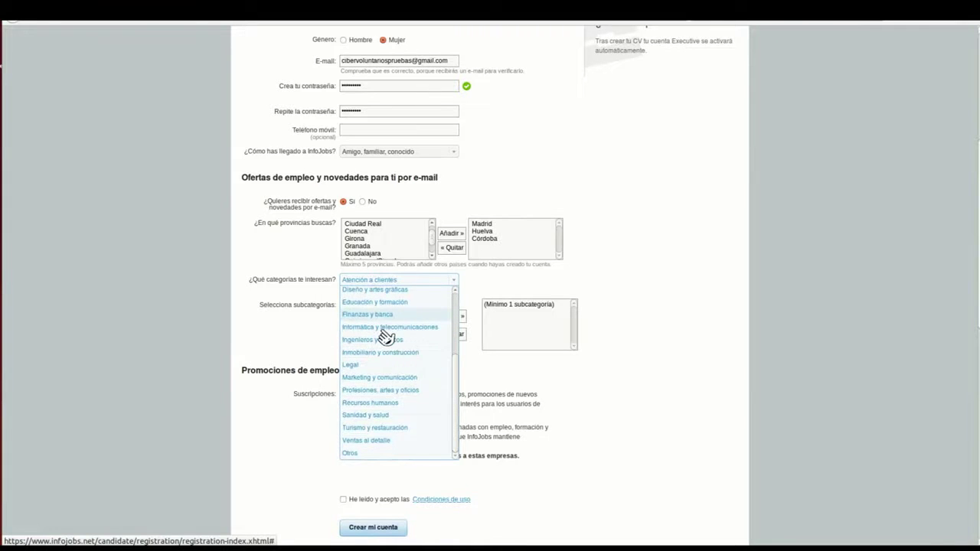
{"action": "left_click", "coordinate": [385, 335]}
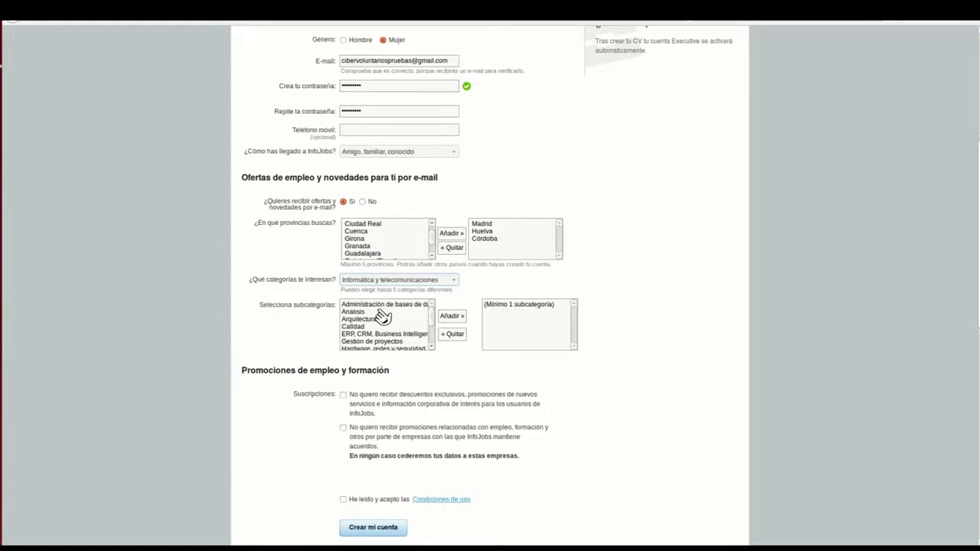
{"action": "scroll", "coordinate": [383, 317], "scroll_direction": "down", "scroll_amount": 5}
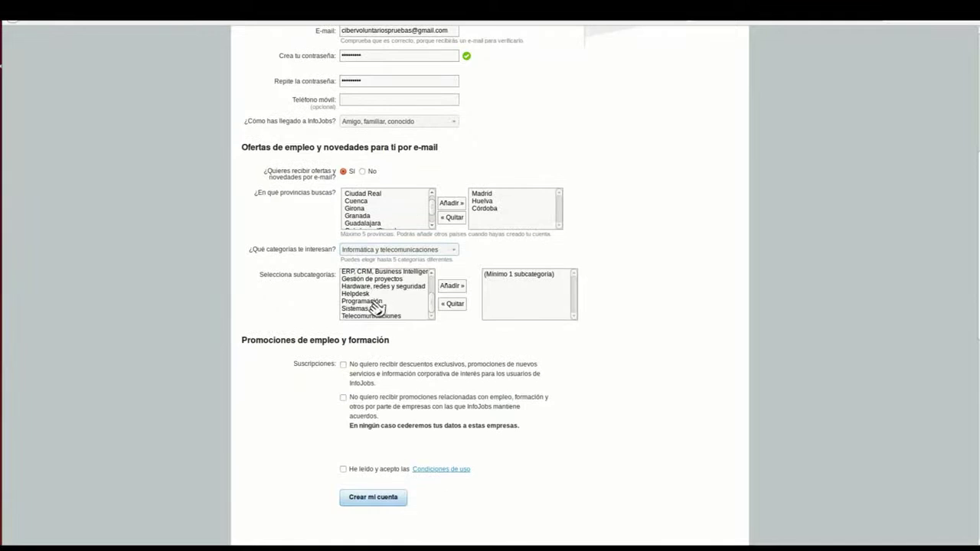
{"action": "left_click", "coordinate": [357, 294]}
{"action": "left_click", "coordinate": [453, 287]}
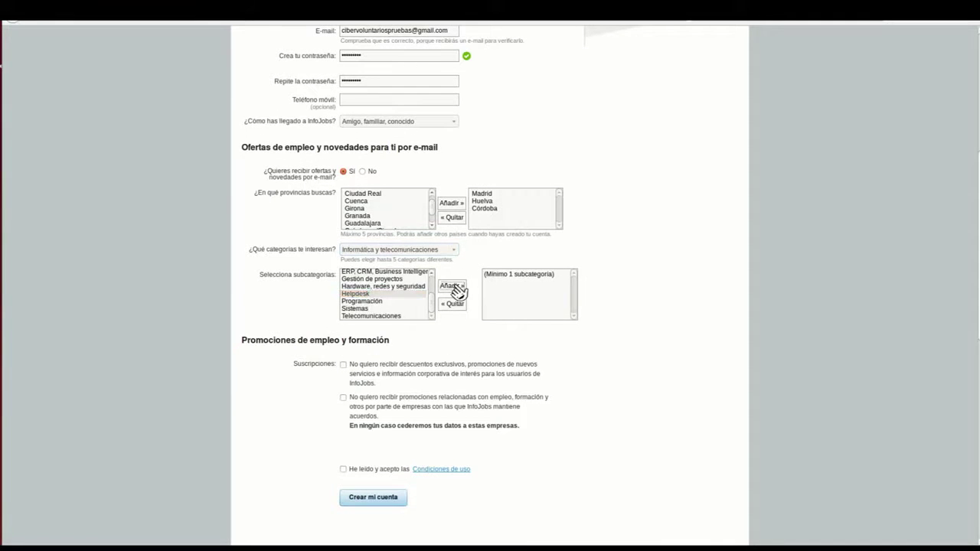
Add the Programación and Sistemas subcategories to the selected ones
{"action": "left_click", "coordinate": [375, 302]}
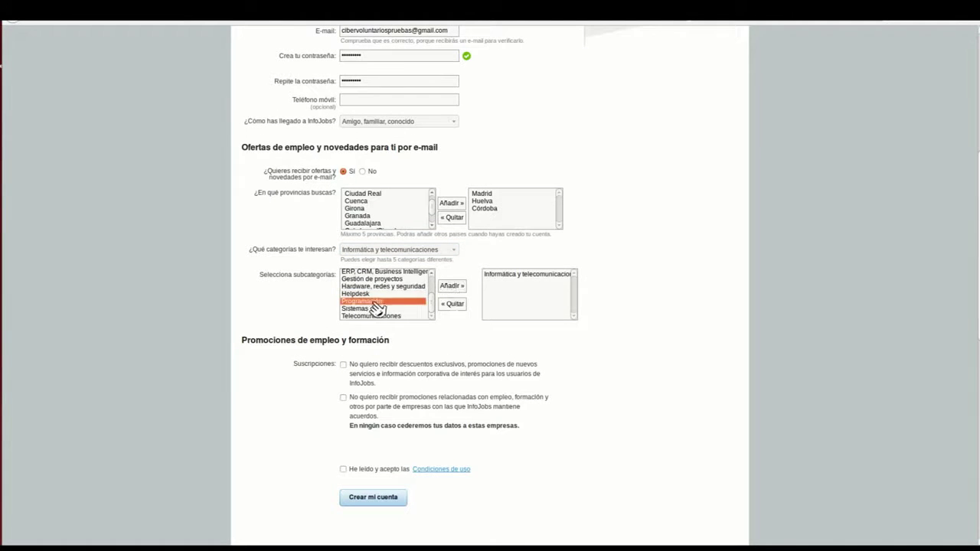
{"action": "left_click", "coordinate": [453, 291]}
{"action": "left_click", "coordinate": [363, 308]}
{"action": "left_click", "coordinate": [452, 287]}
Accept the terms of use, leaving both promotion opt-outs unticked, and submit the form to create the account
{"action": "scroll", "coordinate": [519, 341], "scroll_direction": "down", "scroll_amount": 3}
{"action": "scroll", "coordinate": [516, 329], "scroll_direction": "down", "scroll_amount": 3}
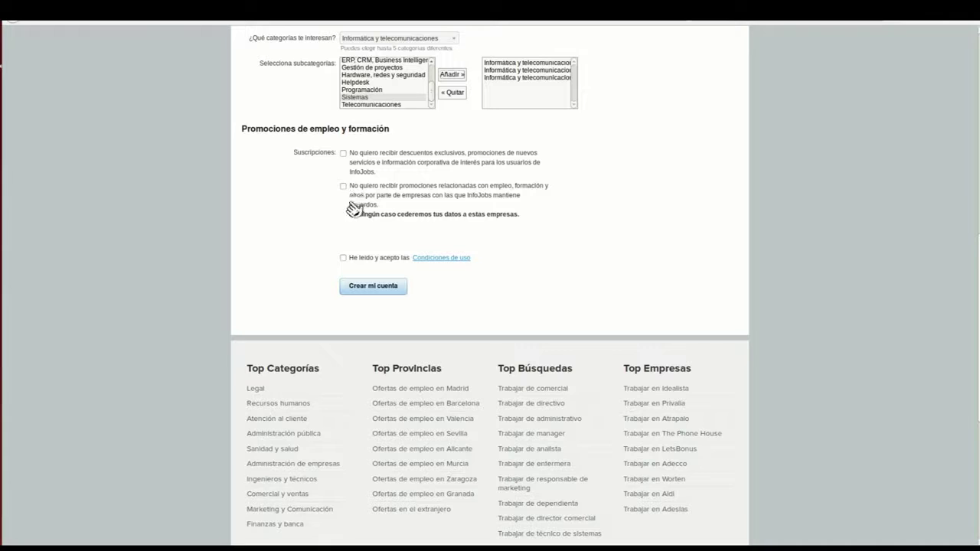
{"action": "left_click", "coordinate": [343, 259]}
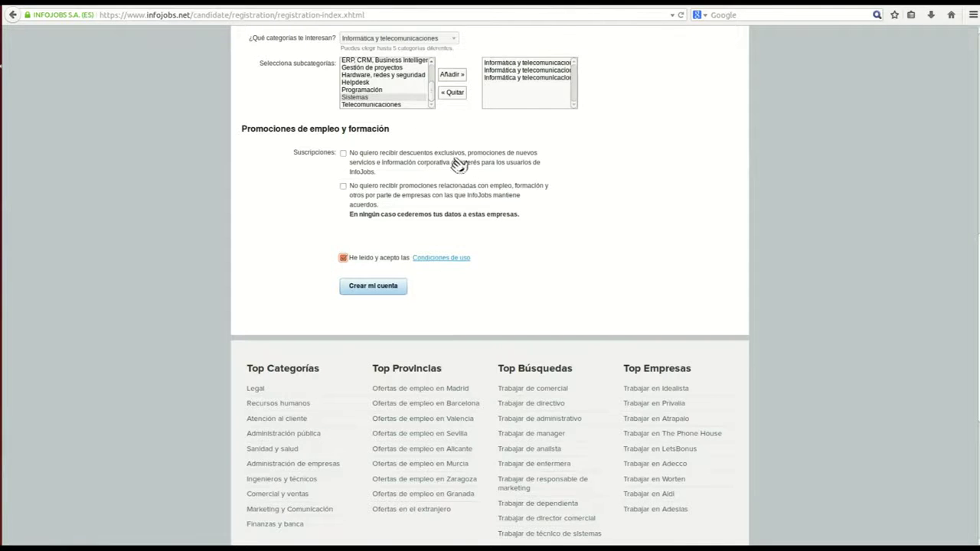
{"action": "scroll", "coordinate": [444, 77], "scroll_direction": "up", "scroll_amount": 2}
{"action": "scroll", "coordinate": [412, 267], "scroll_direction": "down", "scroll_amount": 3}
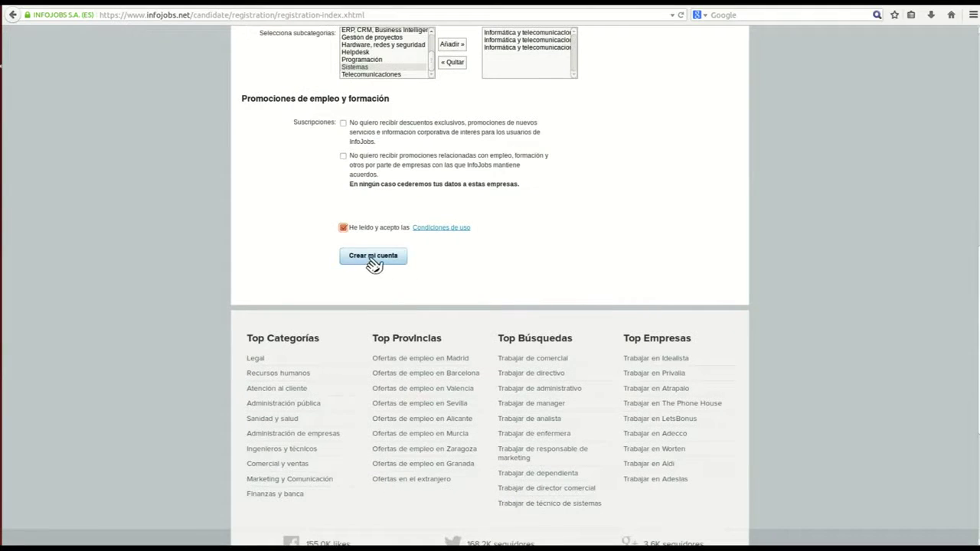
{"action": "left_click", "coordinate": [373, 264]}
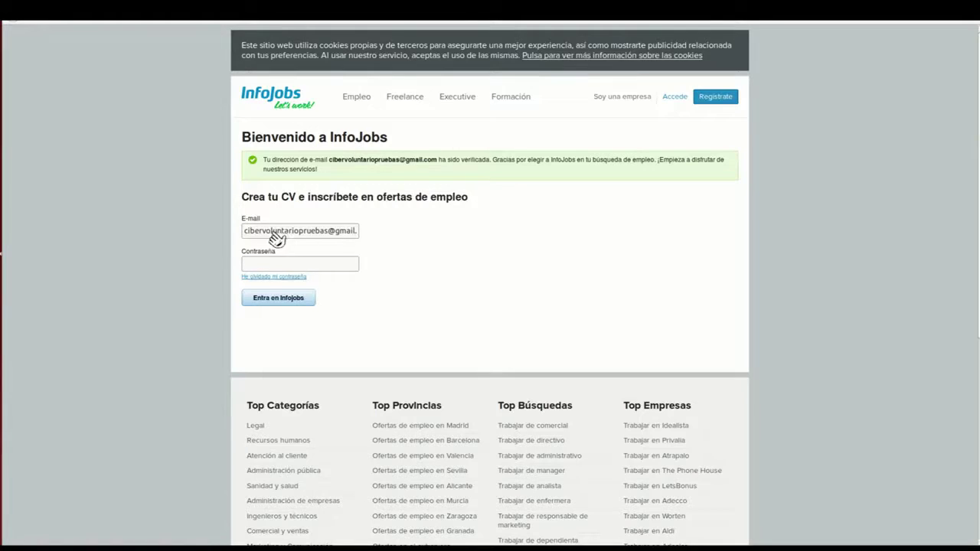
Log in to the verified account by entering the account password
{"action": "left_click", "coordinate": [294, 265]}
{"action": "key", "text": "Return"}
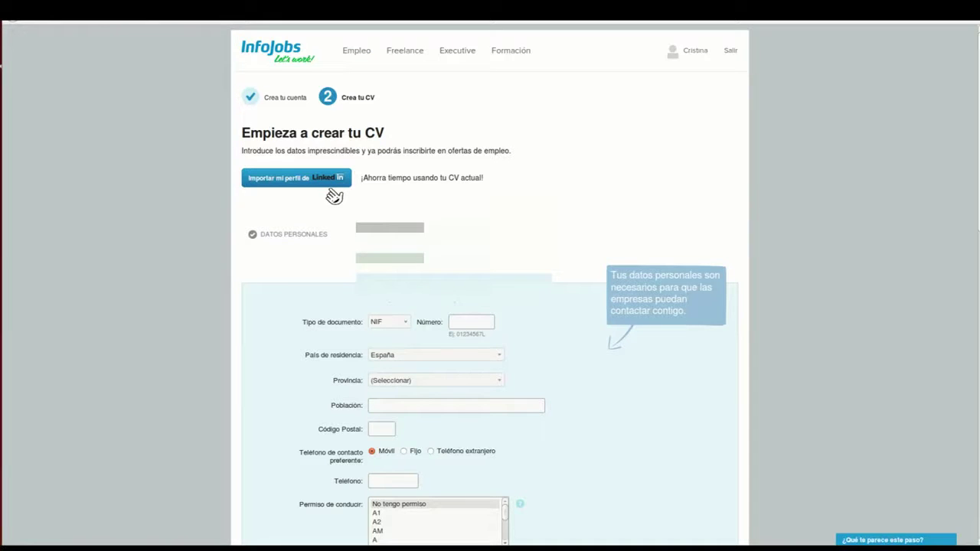
Declare "No tengo experiencia" in the work experience section of the CV and save it
{"action": "scroll", "coordinate": [334, 196], "scroll_direction": "down", "scroll_amount": 3}
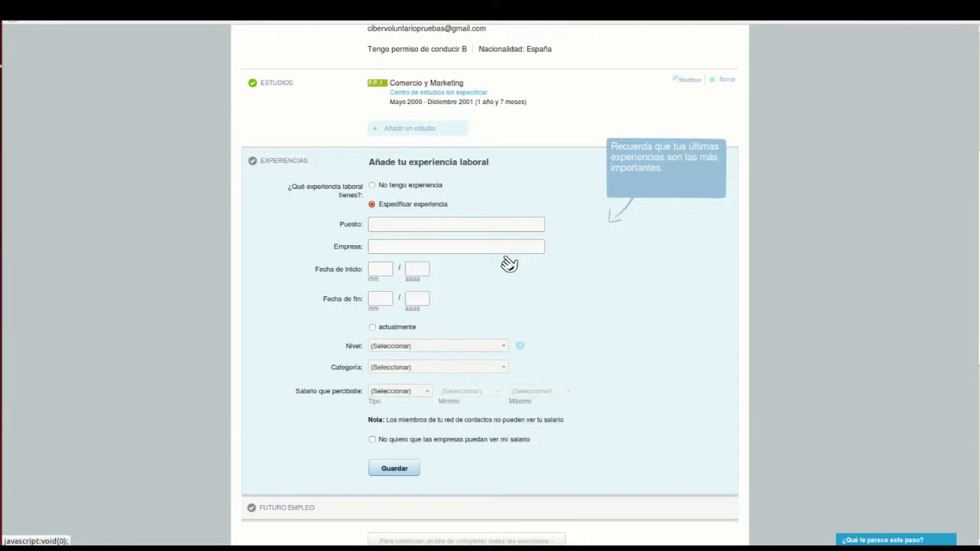
{"action": "scroll", "coordinate": [509, 264], "scroll_direction": "down", "scroll_amount": 1}
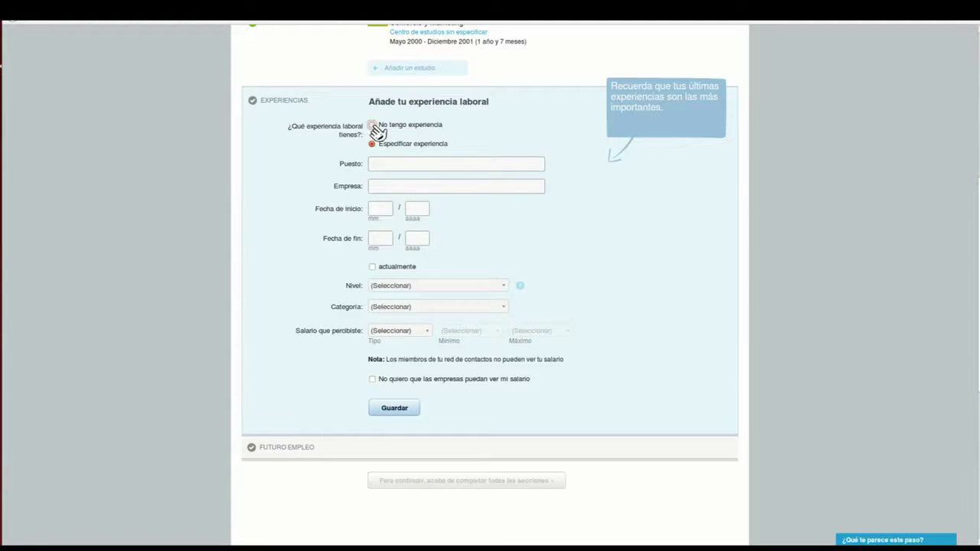
{"action": "left_click", "coordinate": [373, 125]}
{"action": "left_click", "coordinate": [397, 175]}
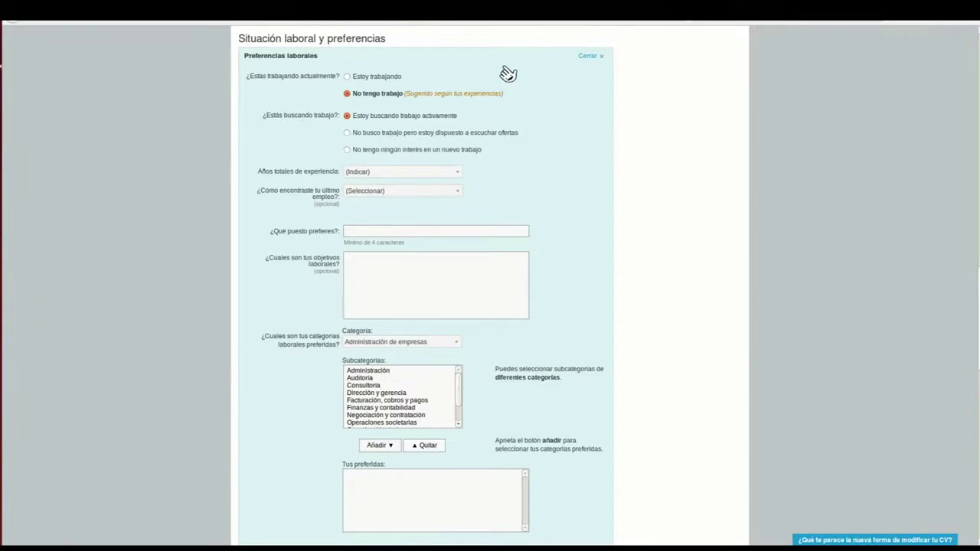
Review the job situation and preferences form, from current employment to salary expectations, and save it
{"action": "scroll", "coordinate": [505, 72], "scroll_direction": "down", "scroll_amount": 1}
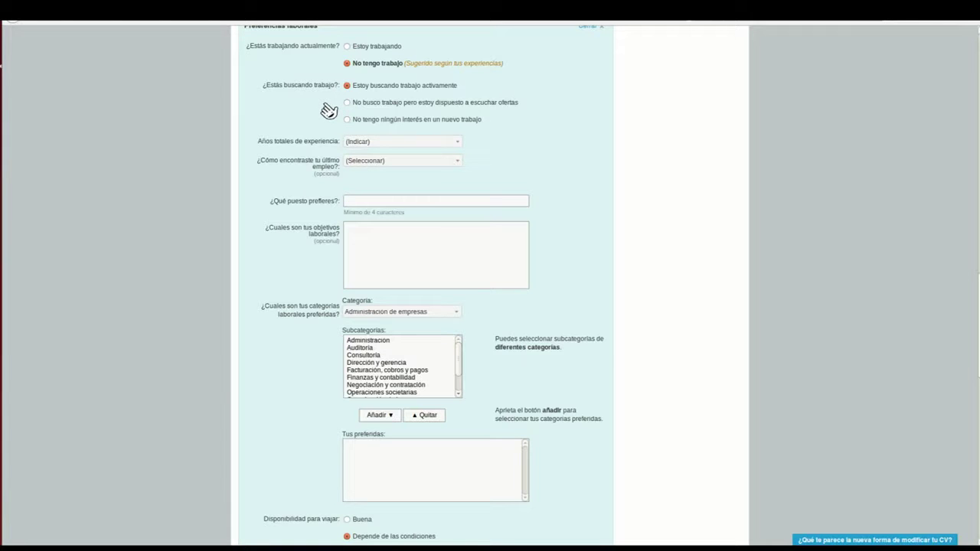
{"action": "scroll", "coordinate": [329, 107], "scroll_direction": "down", "scroll_amount": 1}
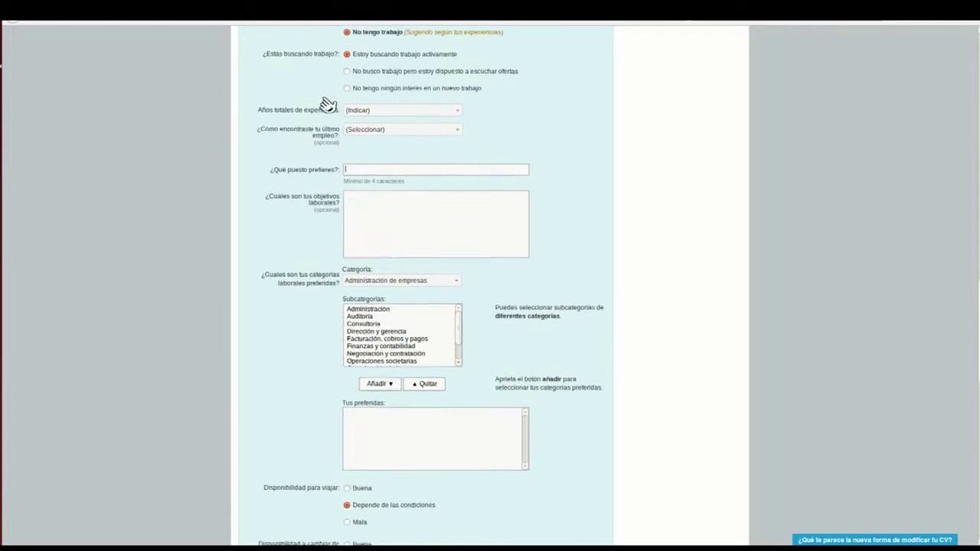
{"action": "scroll", "coordinate": [328, 107], "scroll_direction": "down", "scroll_amount": 2}
{"action": "scroll", "coordinate": [352, 176], "scroll_direction": "down", "scroll_amount": 4}
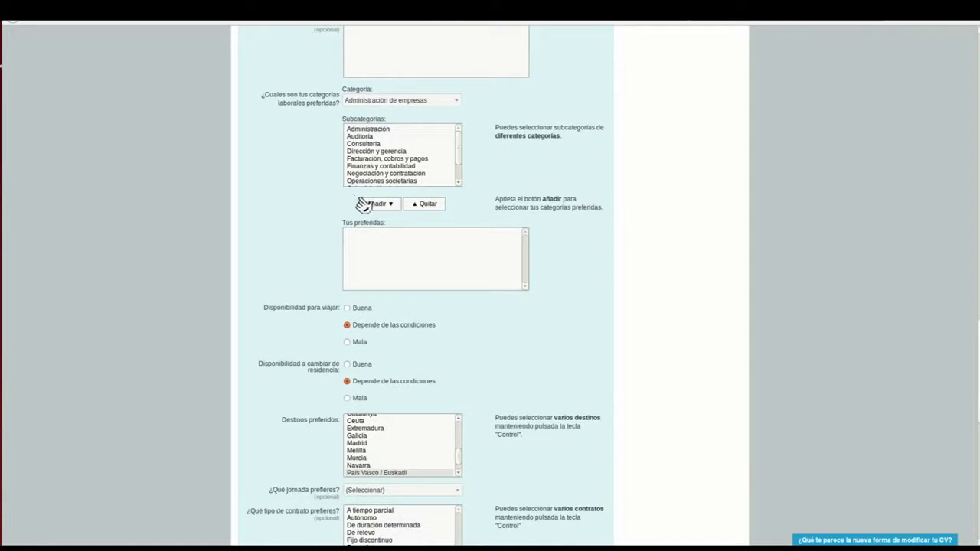
{"action": "scroll", "coordinate": [432, 256], "scroll_direction": "down", "scroll_amount": 2}
{"action": "scroll", "coordinate": [429, 250], "scroll_direction": "down", "scroll_amount": 3}
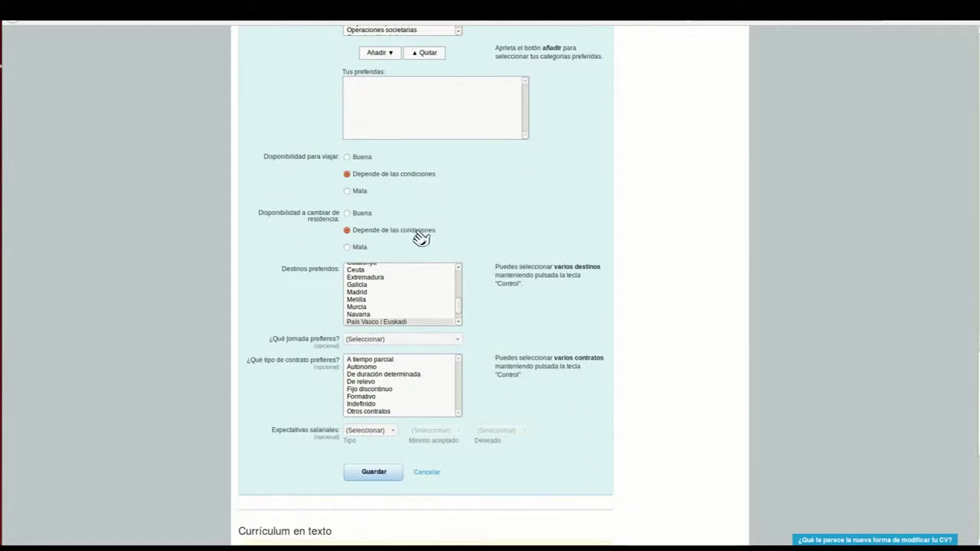
{"action": "scroll", "coordinate": [383, 220], "scroll_direction": "down", "scroll_amount": 2}
{"action": "scroll", "coordinate": [391, 222], "scroll_direction": "down", "scroll_amount": 2}
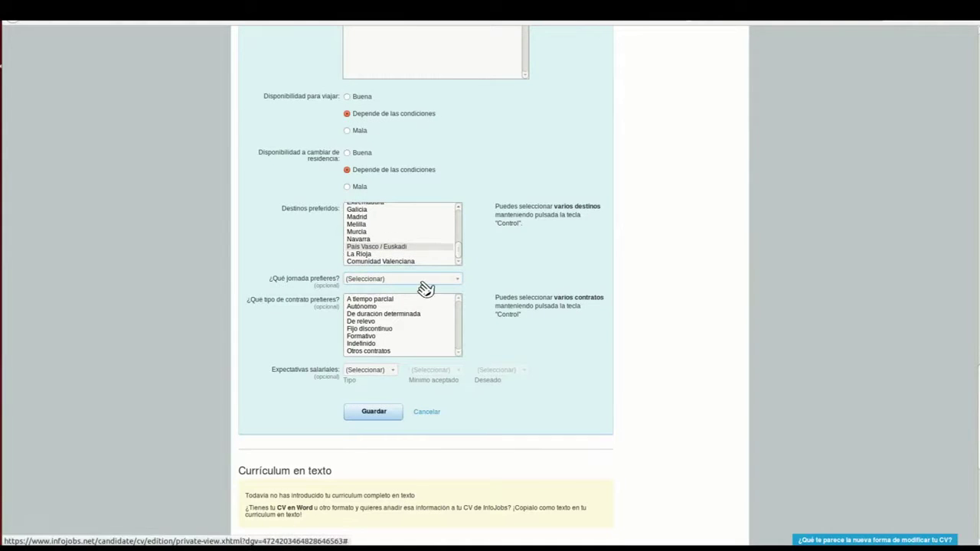
{"action": "scroll", "coordinate": [427, 288], "scroll_direction": "down", "scroll_amount": 5}
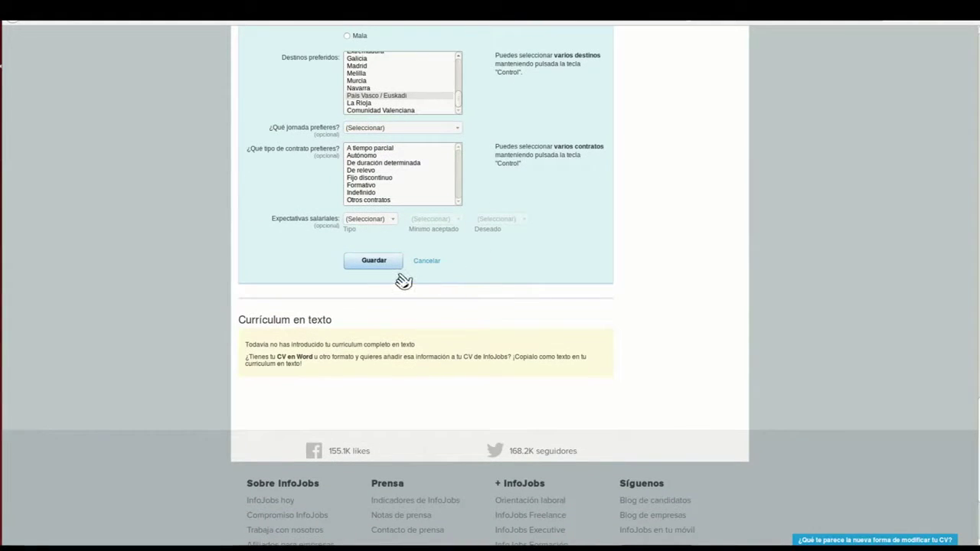
{"action": "left_click", "coordinate": [373, 262]}
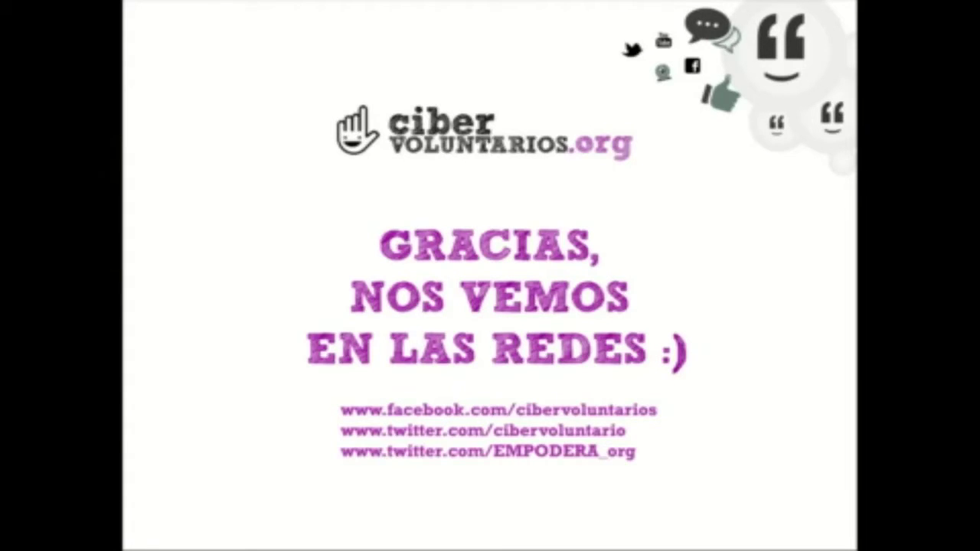
{"action": "left_click", "coordinate": [659, 451]}
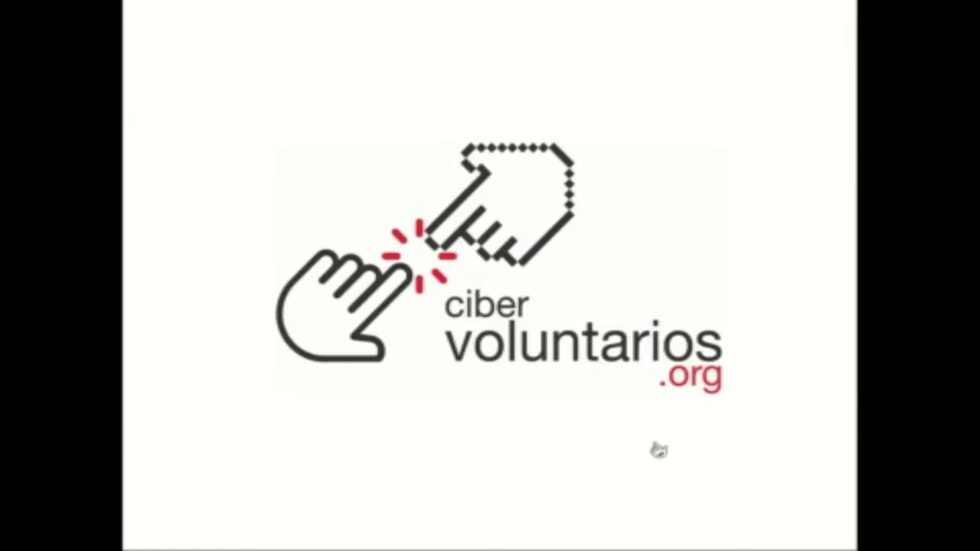